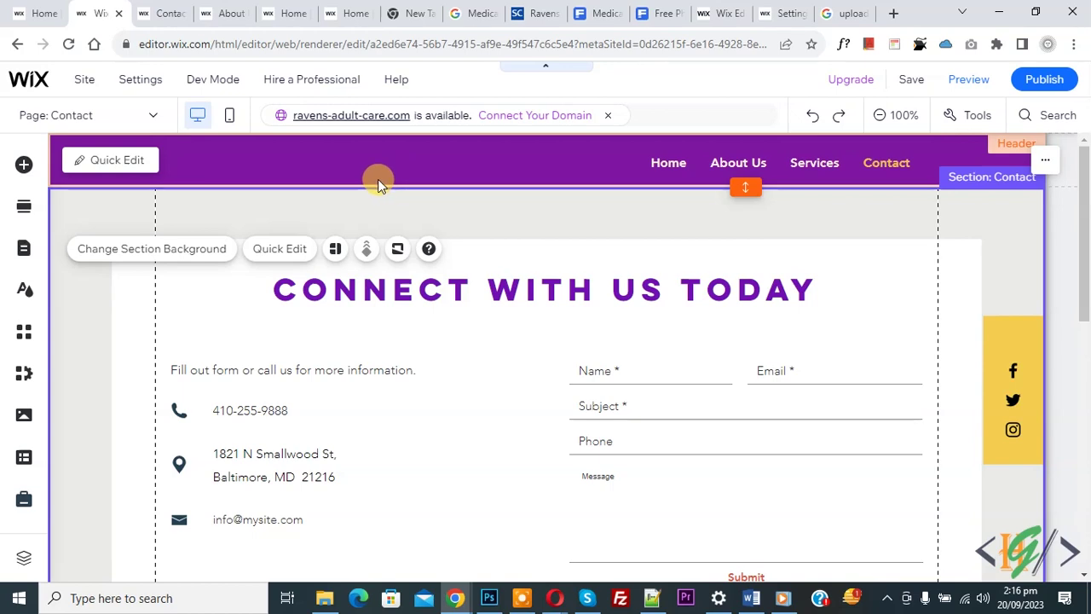
Step: Upload the logo files and add reven-logo-1-design.png to the Contact page
{"action": "left_click", "coordinate": [25, 166]}
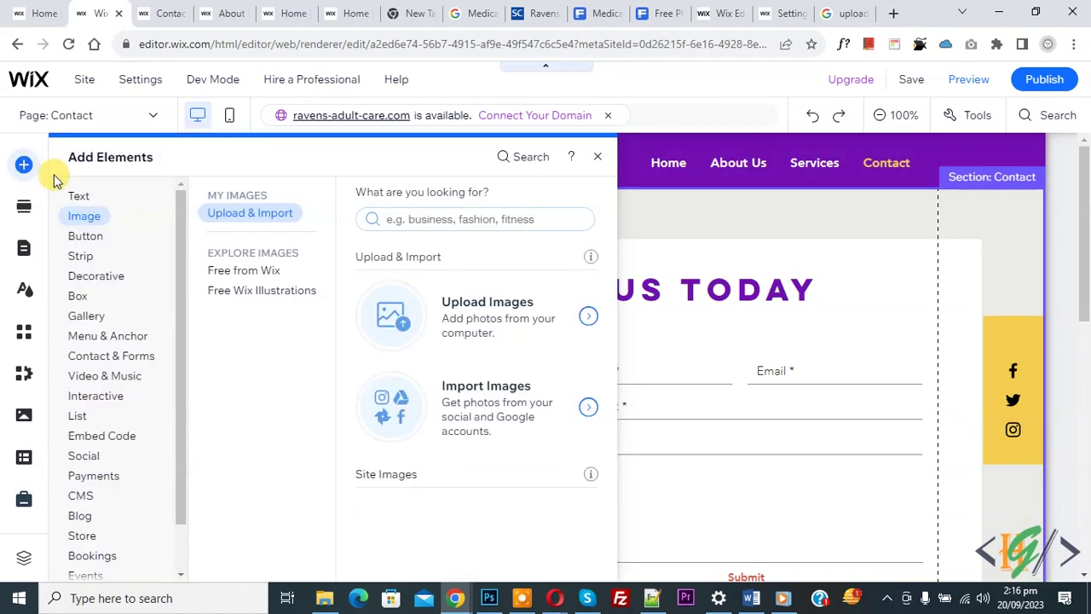
{"action": "left_click", "coordinate": [77, 196]}
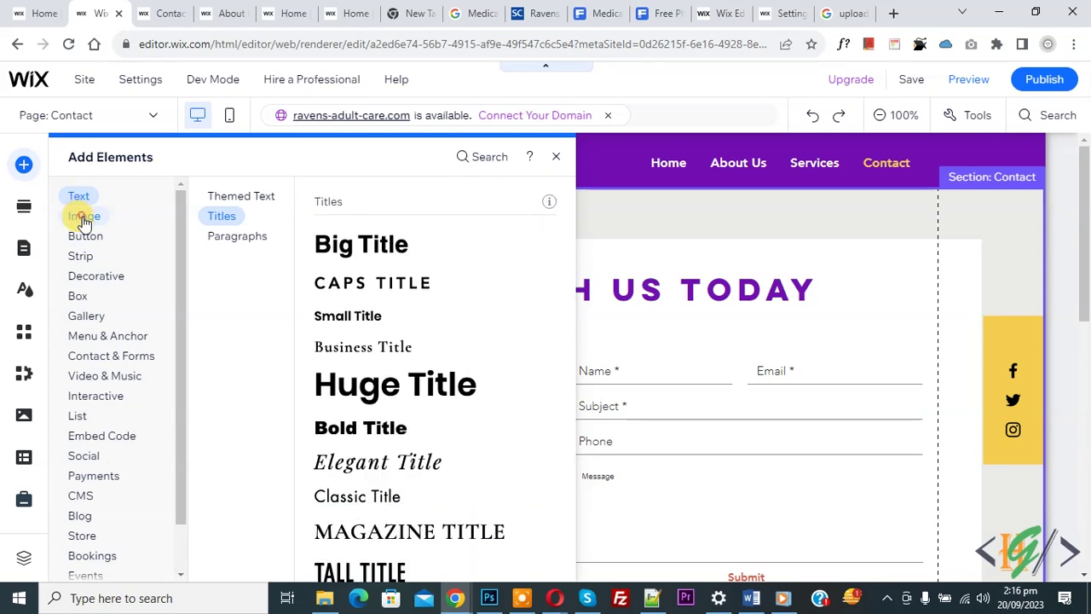
{"action": "left_click", "coordinate": [83, 217]}
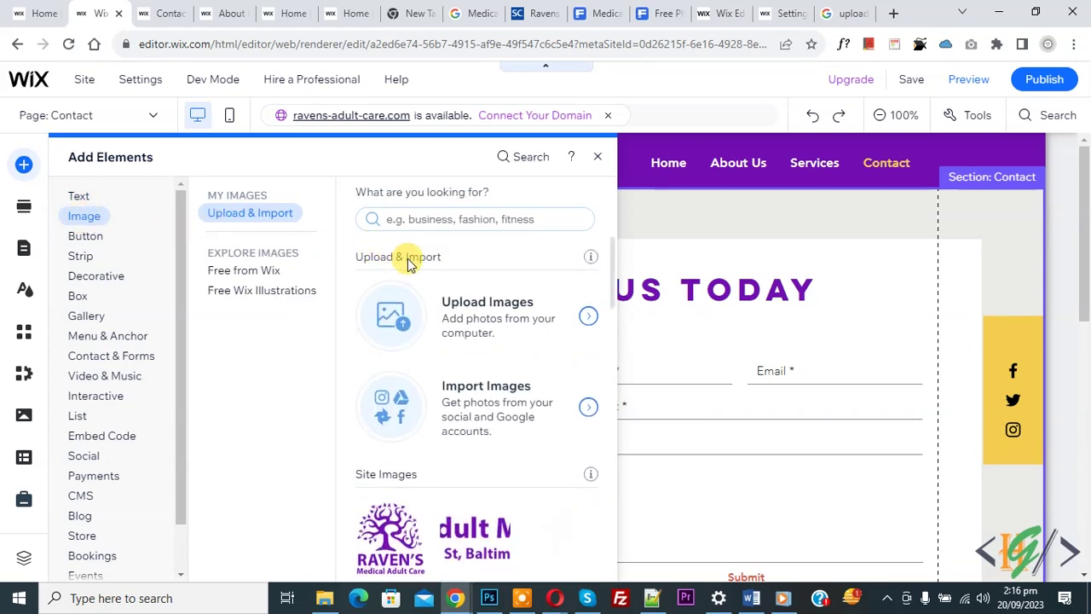
{"action": "left_click", "coordinate": [506, 309]}
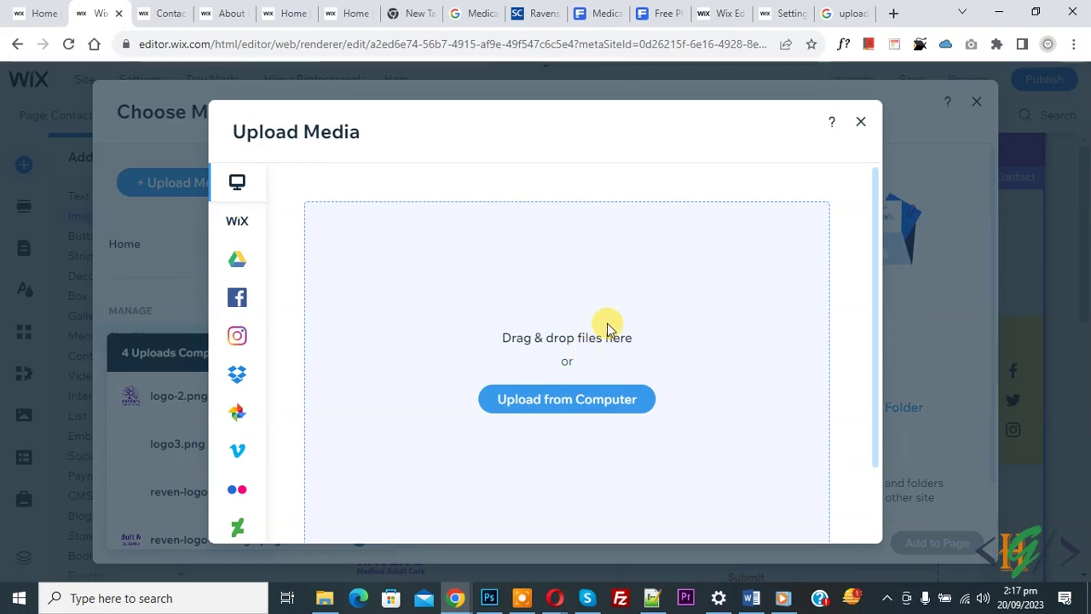
{"action": "left_click", "coordinate": [860, 122]}
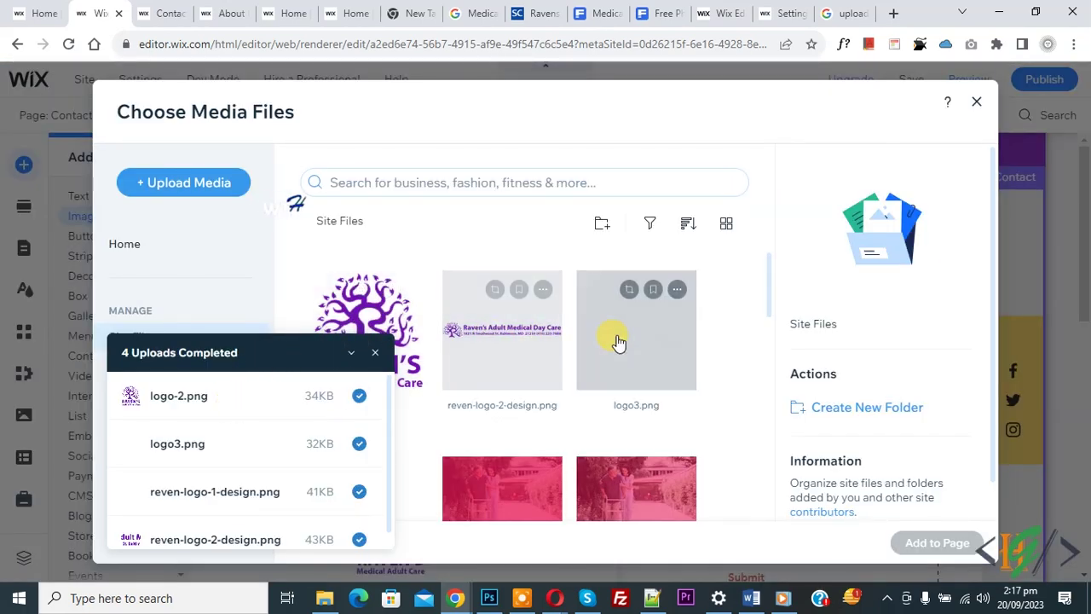
{"action": "mouse_move", "coordinate": [502, 330]}
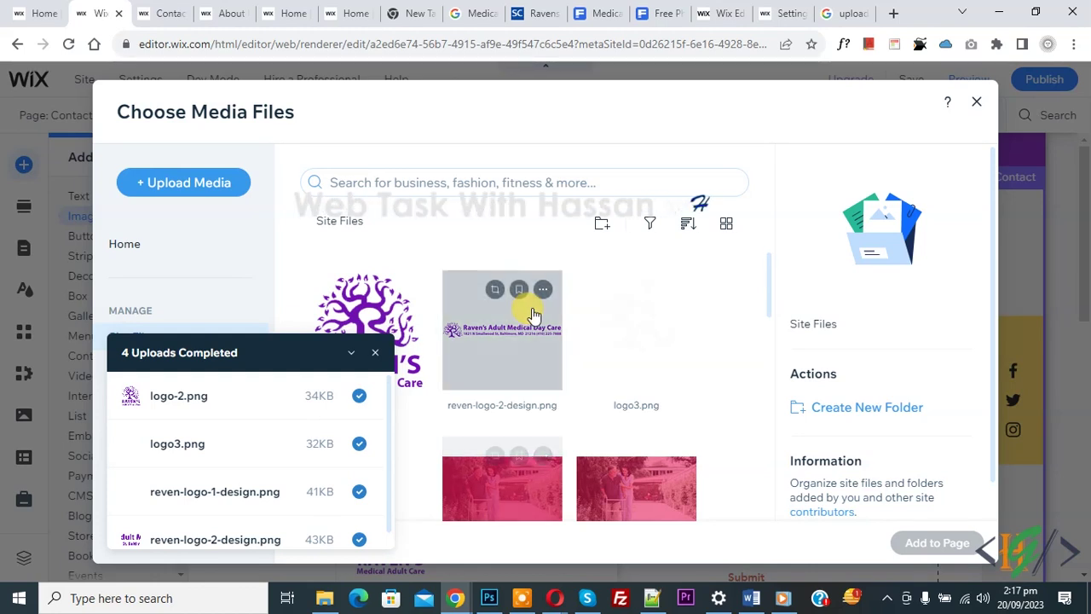
{"action": "scroll", "coordinate": [532, 319], "scroll_direction": "down", "scroll_amount": 1}
{"action": "scroll", "coordinate": [512, 318], "scroll_direction": "down", "scroll_amount": 1}
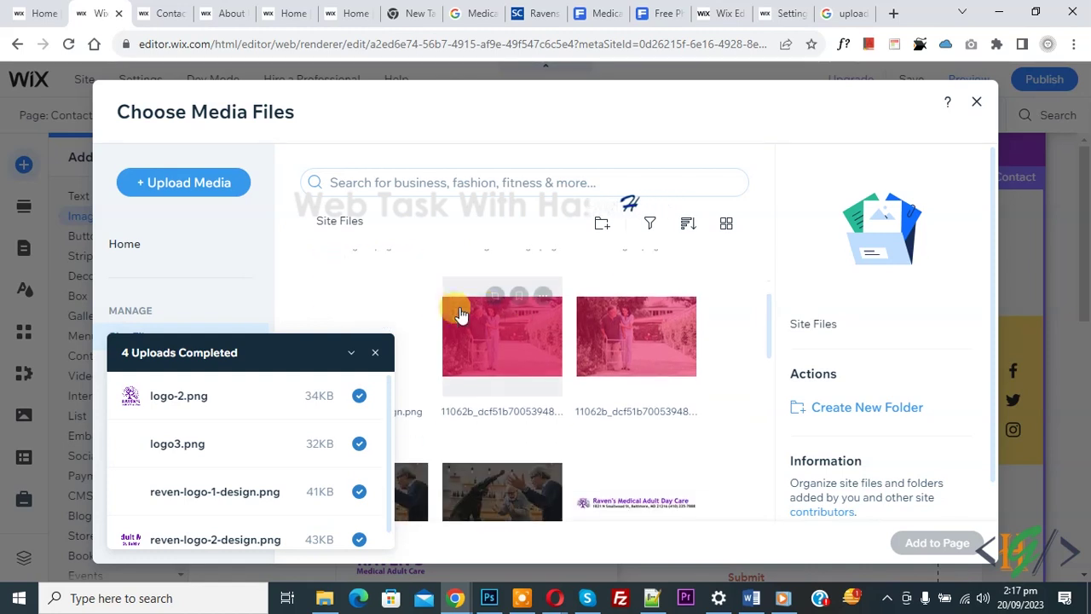
{"action": "left_click", "coordinate": [401, 324]}
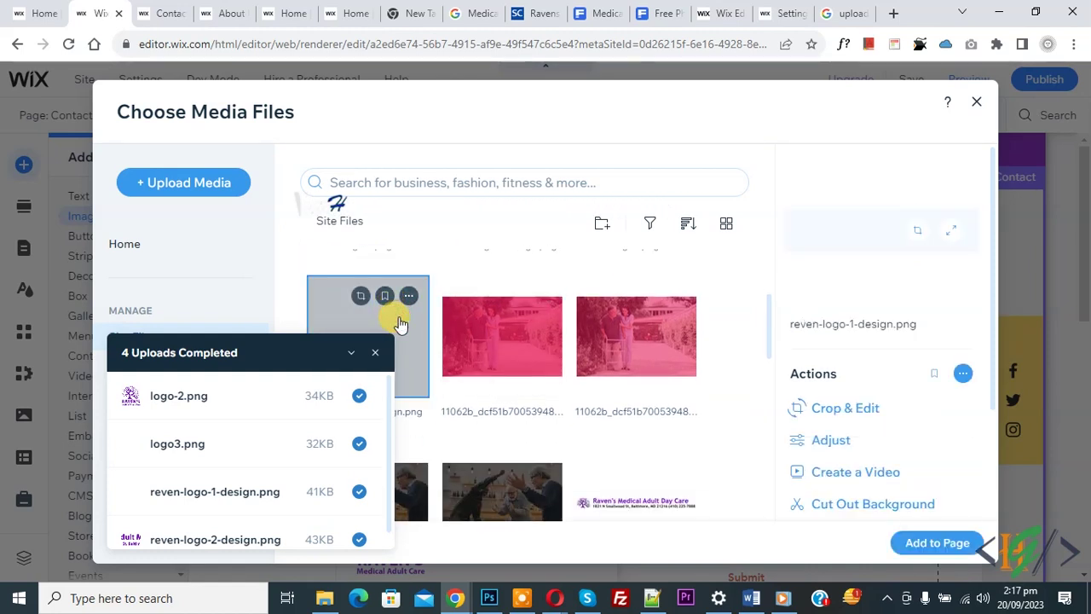
{"action": "left_click", "coordinate": [922, 550]}
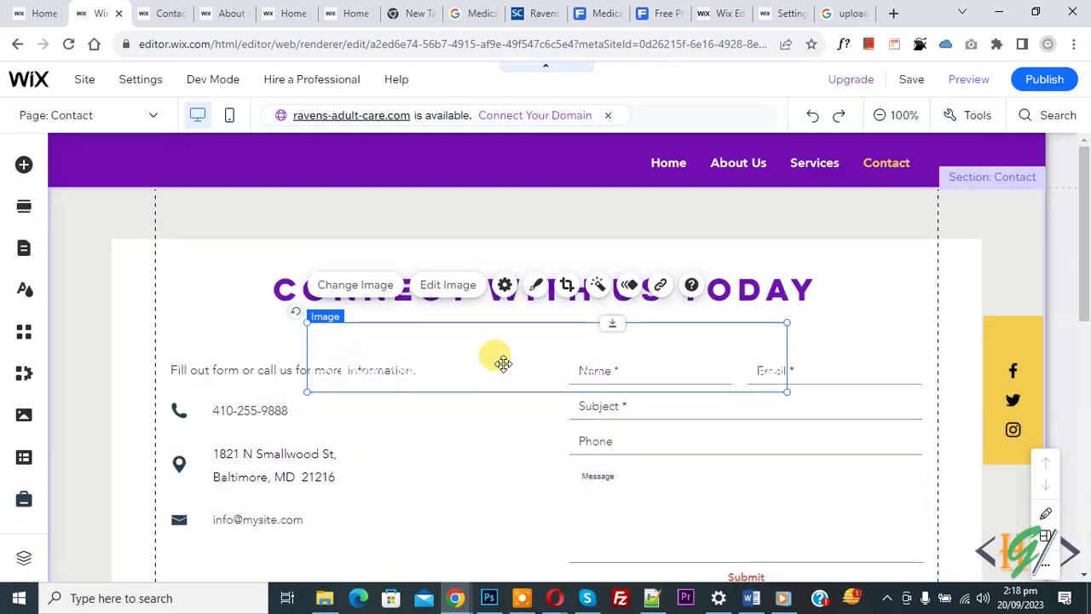
Step: Move the logo to the left of the purple header and shrink it to about 371×53
{"action": "mouse_move", "coordinate": [503, 363]}
{"action": "left_mouse_down"}
{"action": "mouse_move", "coordinate": [471, 373]}
{"action": "mouse_move", "coordinate": [419, 358]}
{"action": "mouse_move", "coordinate": [358, 275]}
{"action": "mouse_move", "coordinate": [304, 158]}
{"action": "mouse_move", "coordinate": [315, 171]}
{"action": "left_mouse_up"}
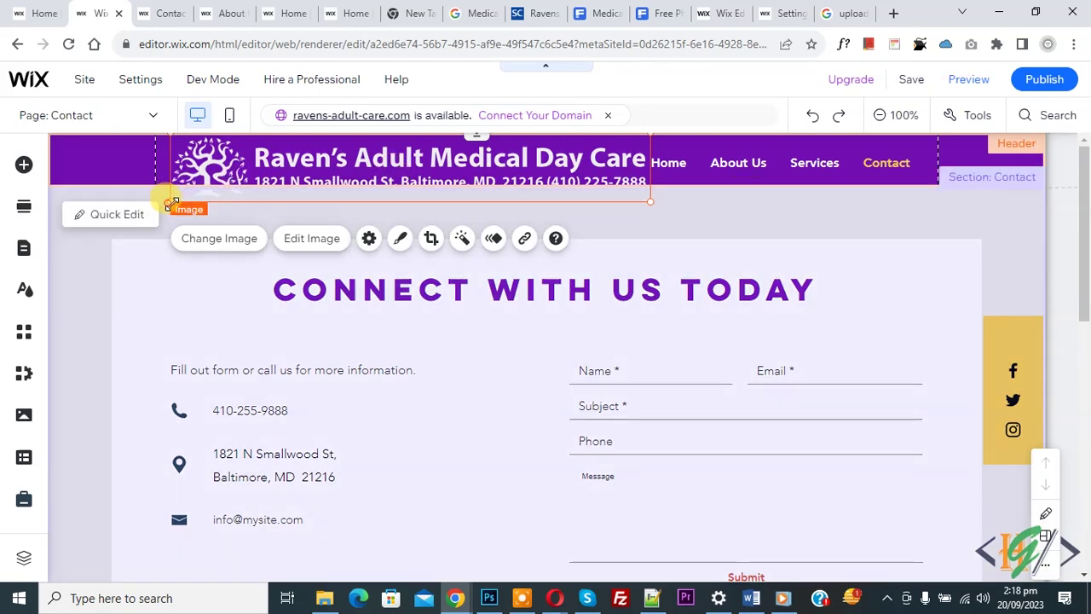
{"action": "left_click_drag", "start_coordinate": [168, 205], "coordinate": [239, 168]}
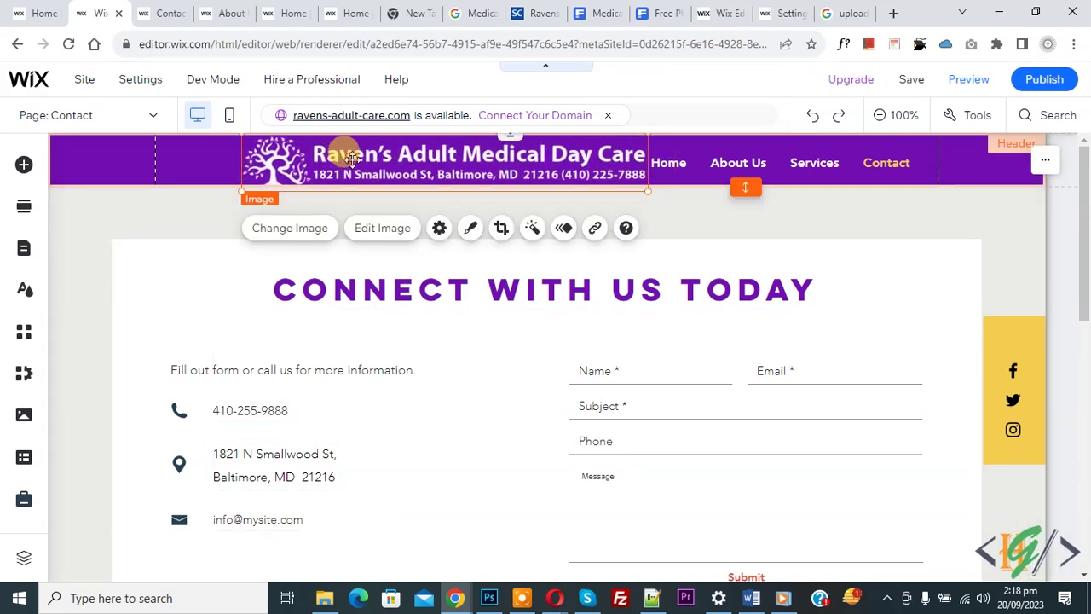
{"action": "left_click_drag", "start_coordinate": [345, 158], "coordinate": [266, 158]}
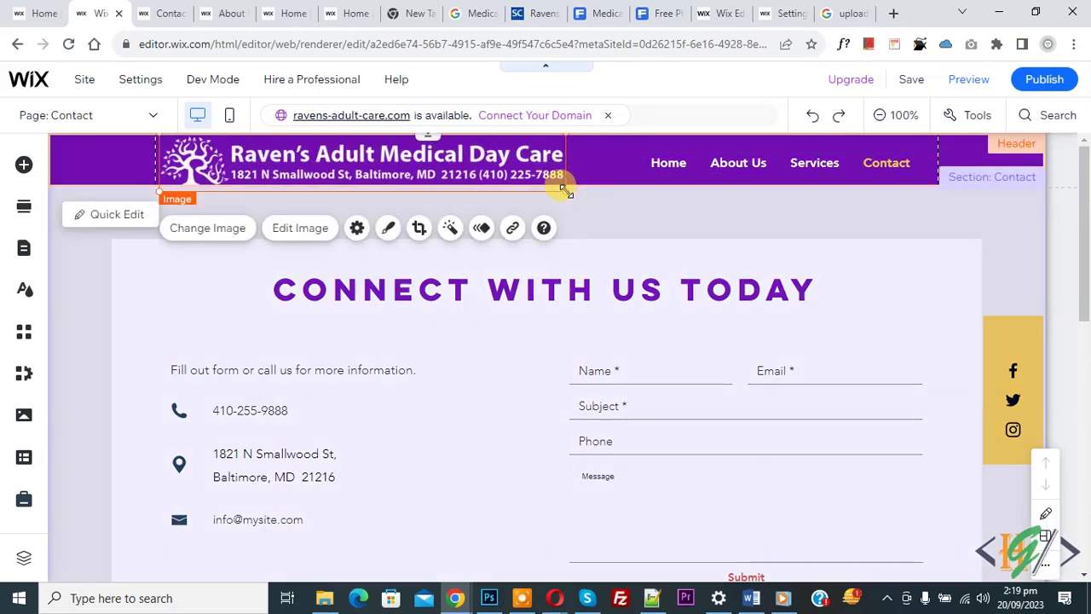
{"action": "left_click_drag", "start_coordinate": [565, 189], "coordinate": [540, 173]}
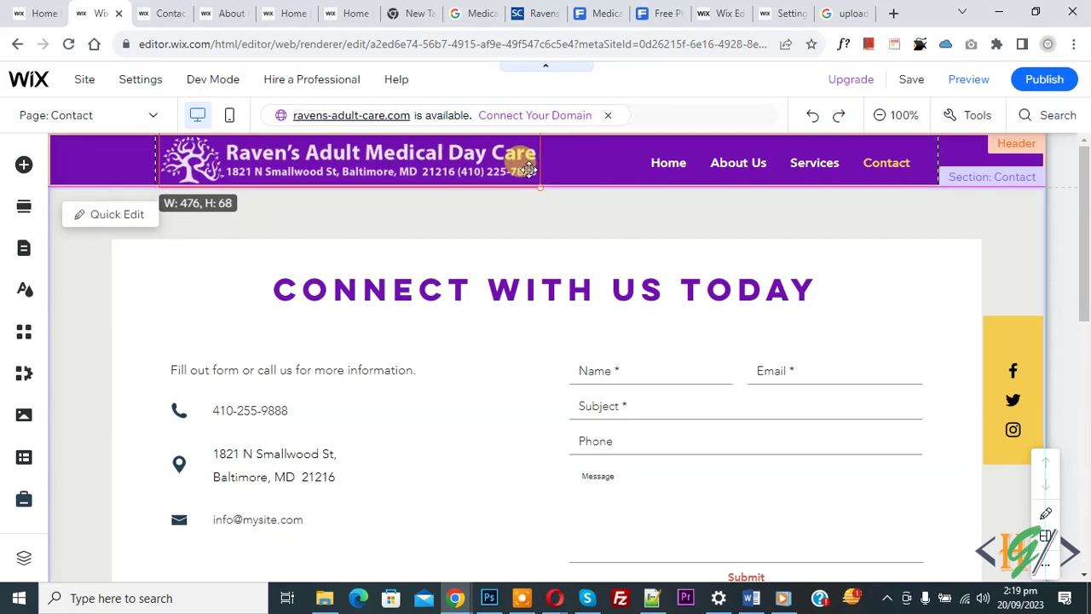
{"action": "left_click_drag", "start_coordinate": [515, 167], "coordinate": [461, 176]}
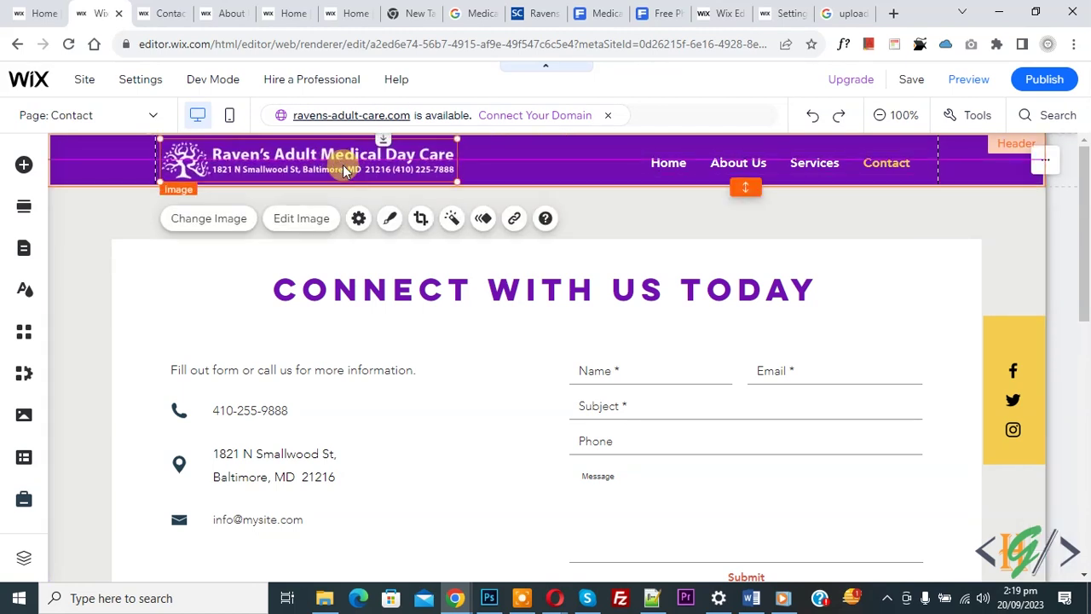
Step: Publish the site, dismiss the Congratulations message, and switch to the live Contact page
{"action": "left_click", "coordinate": [1044, 81]}
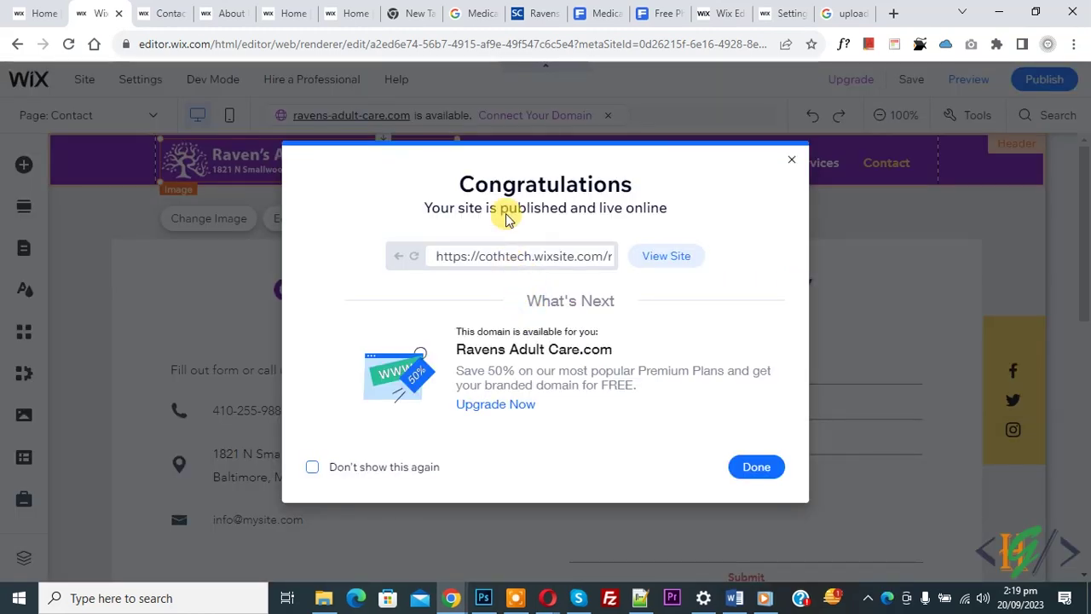
{"action": "left_click", "coordinate": [791, 161]}
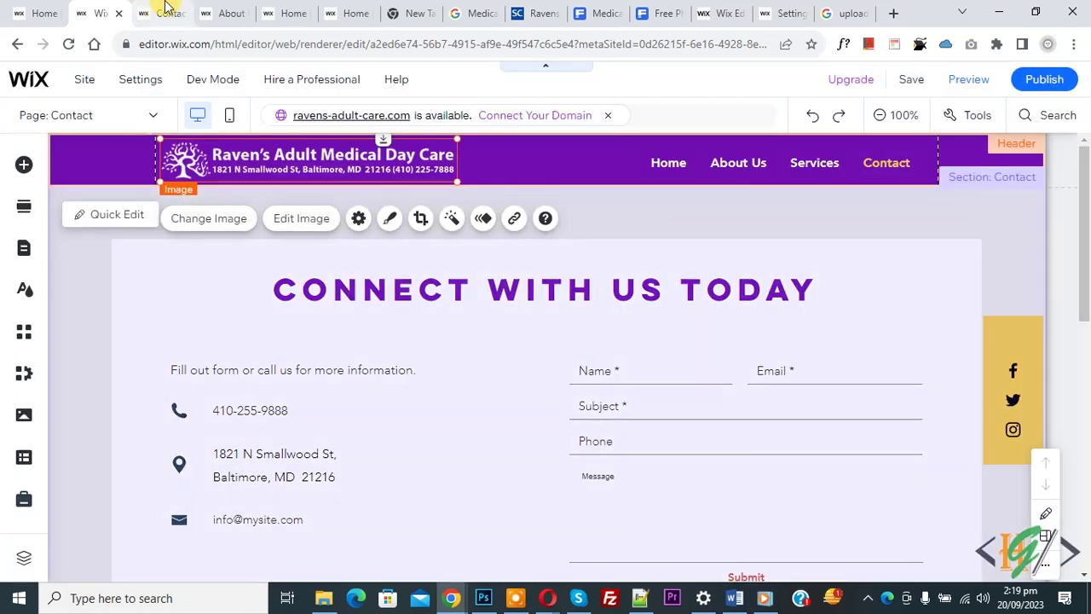
{"action": "left_click", "coordinate": [168, 10]}
{"action": "left_click", "coordinate": [70, 43]}
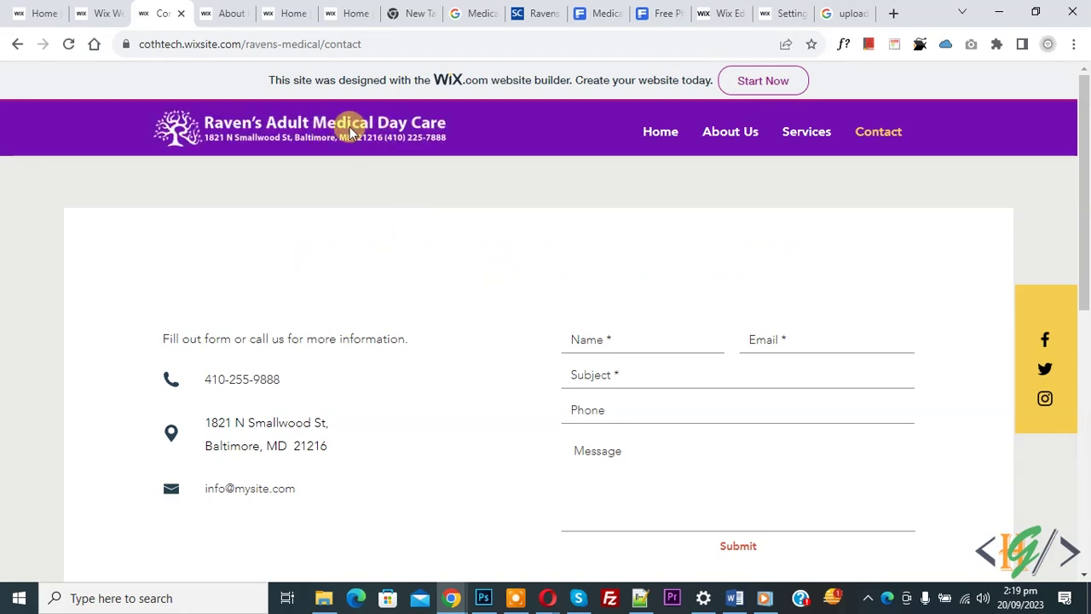
Step: Scroll the live Contact page to check the logo, form and map, then return to the editor
{"action": "scroll", "coordinate": [460, 241], "scroll_direction": "down", "scroll_amount": 3}
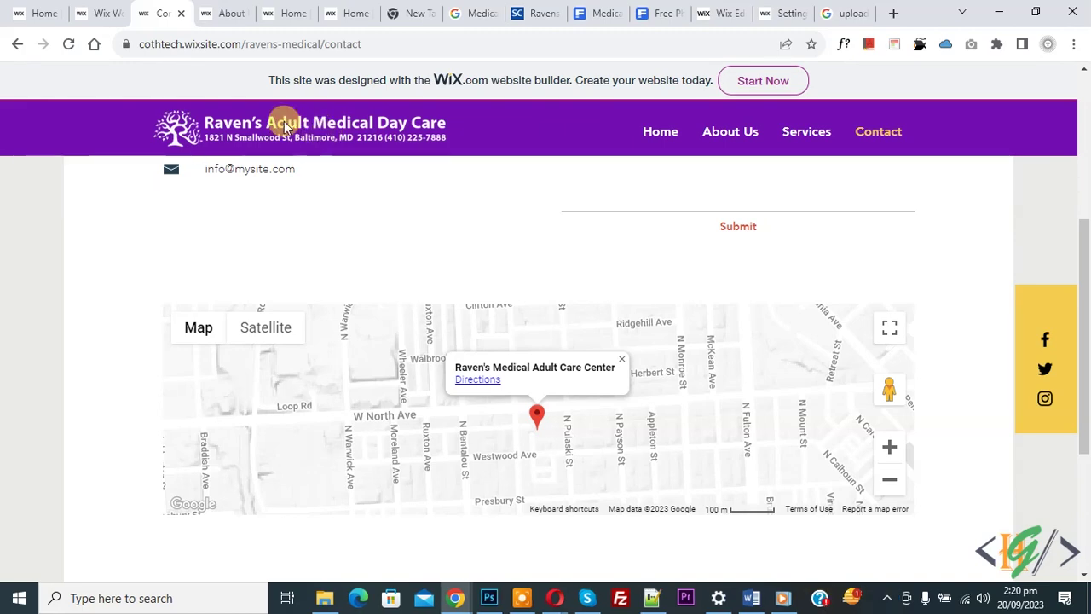
{"action": "left_click", "coordinate": [98, 12]}
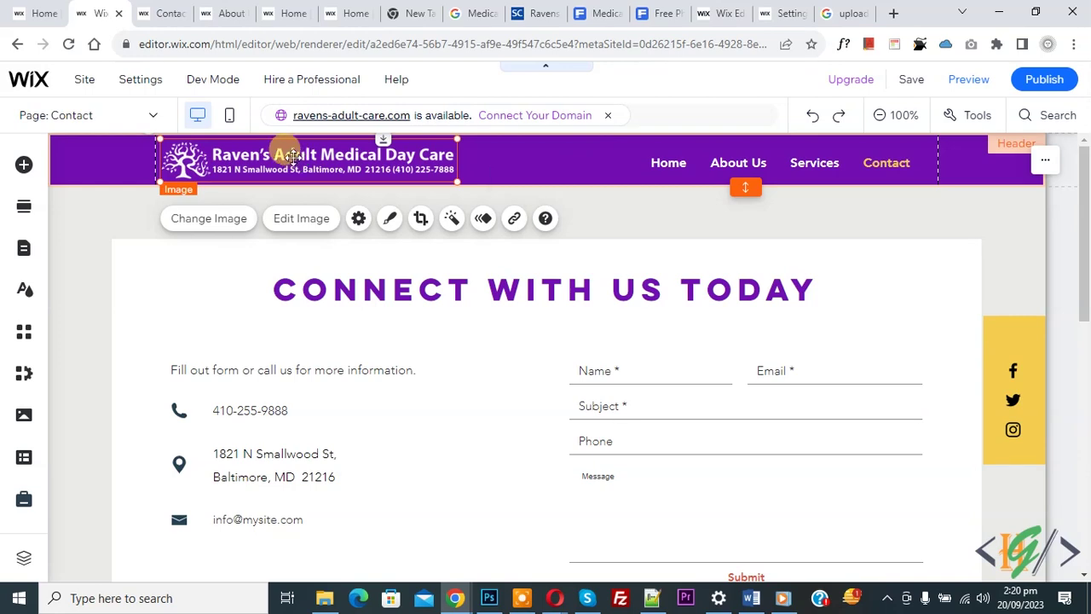
Step: Link the header logo to the Home page and republish the site
{"action": "left_click", "coordinate": [516, 220]}
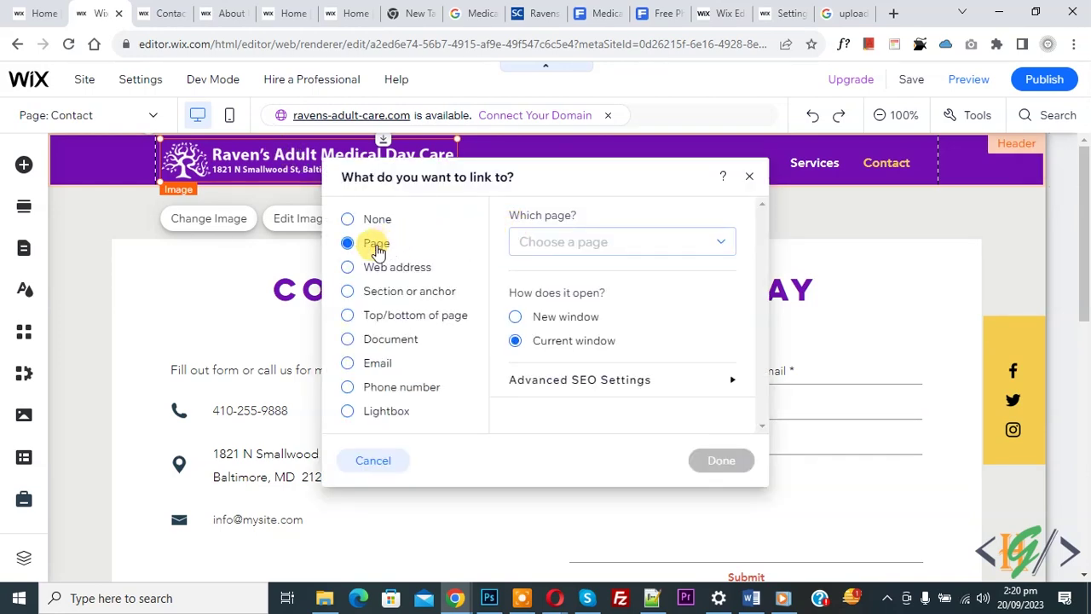
{"action": "left_click", "coordinate": [579, 246]}
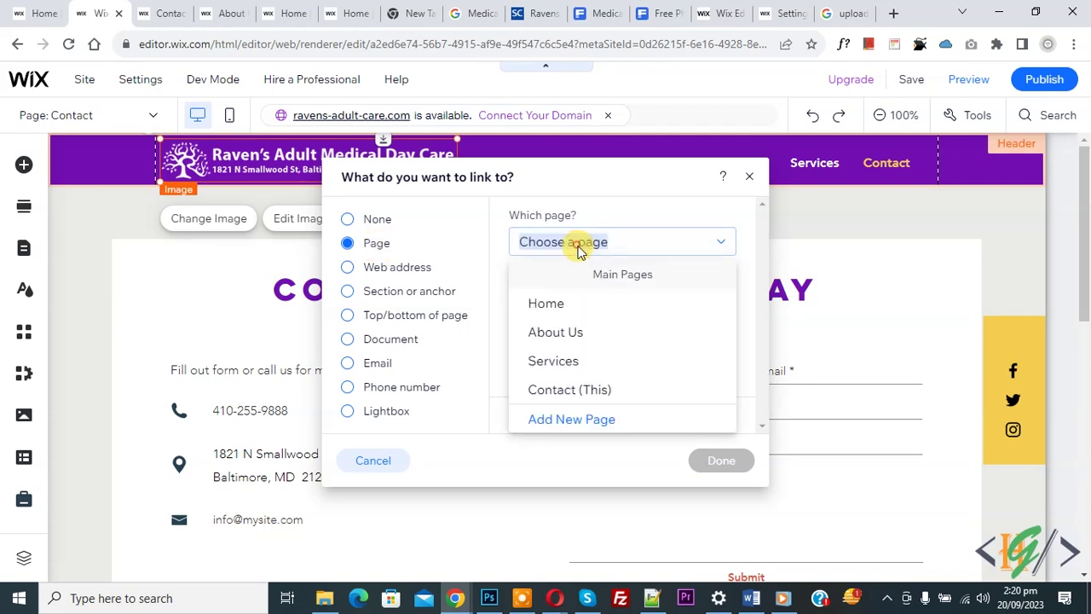
{"action": "left_click", "coordinate": [559, 305]}
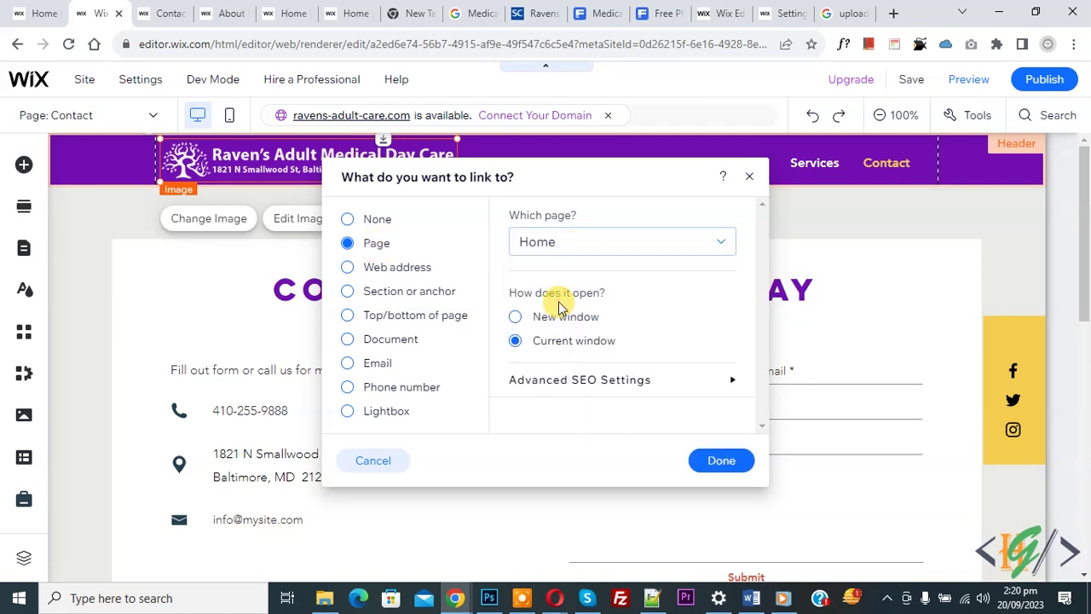
{"action": "left_click", "coordinate": [708, 461]}
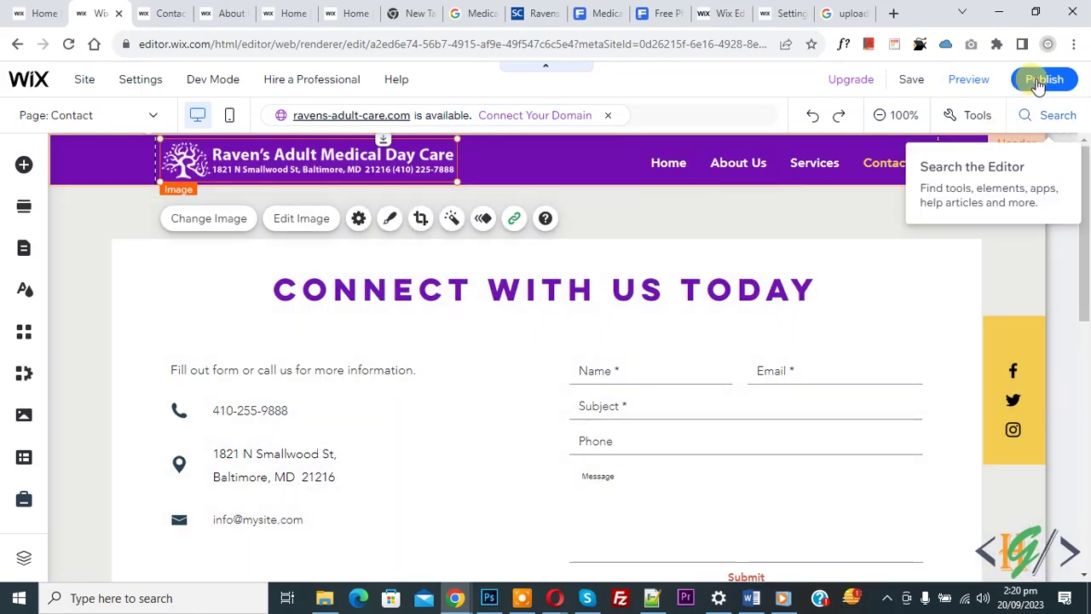
{"action": "left_click", "coordinate": [1039, 79]}
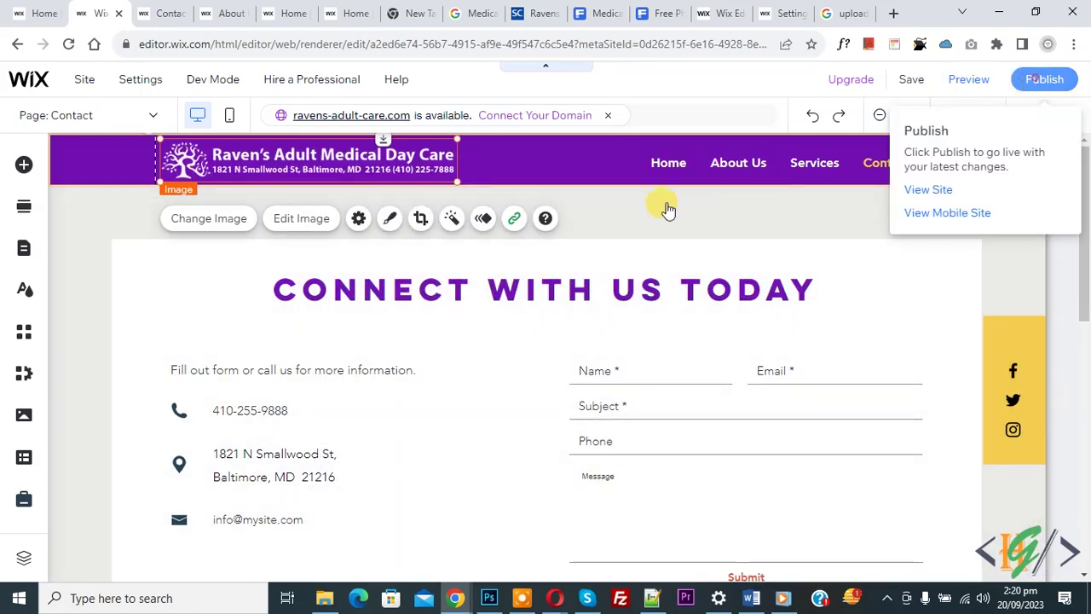
{"action": "left_click", "coordinate": [793, 163]}
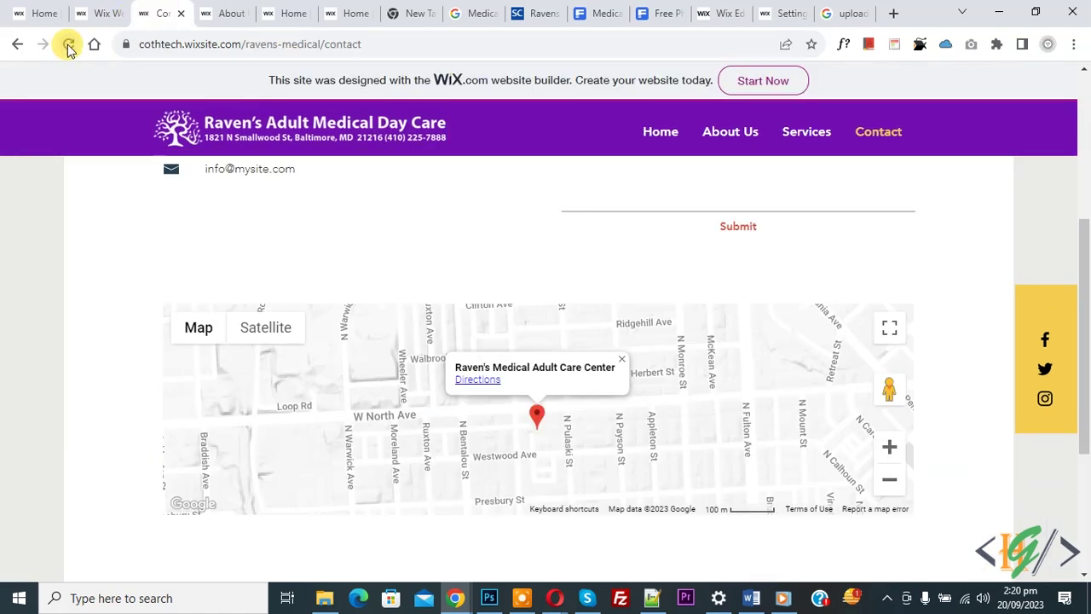
Step: Reload the live Contact page and follow the header logo to confirm it opens Home
{"action": "left_click", "coordinate": [69, 47]}
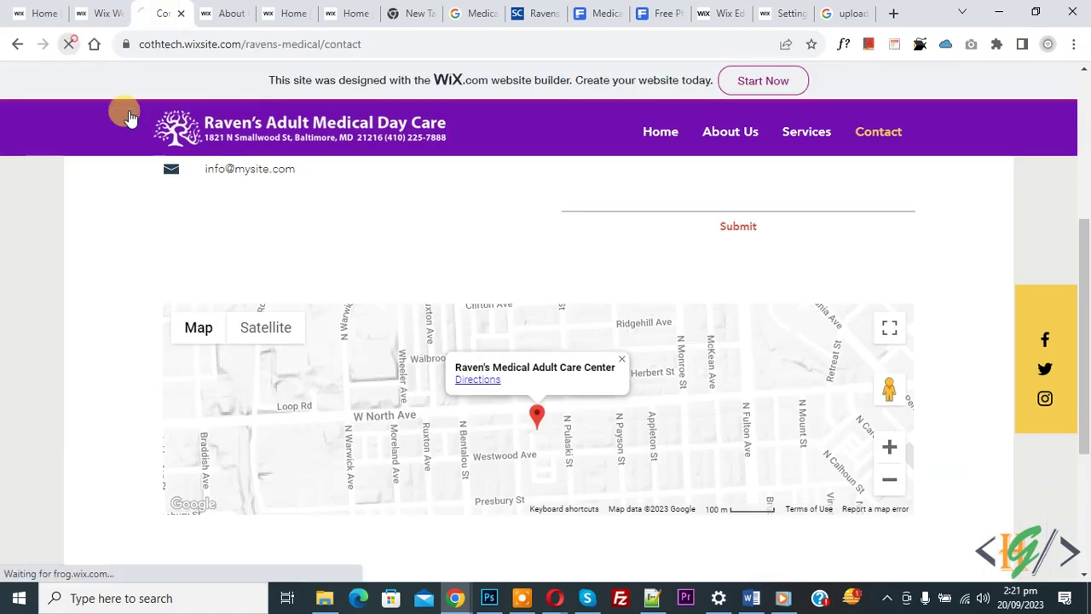
{"action": "left_click", "coordinate": [340, 139]}
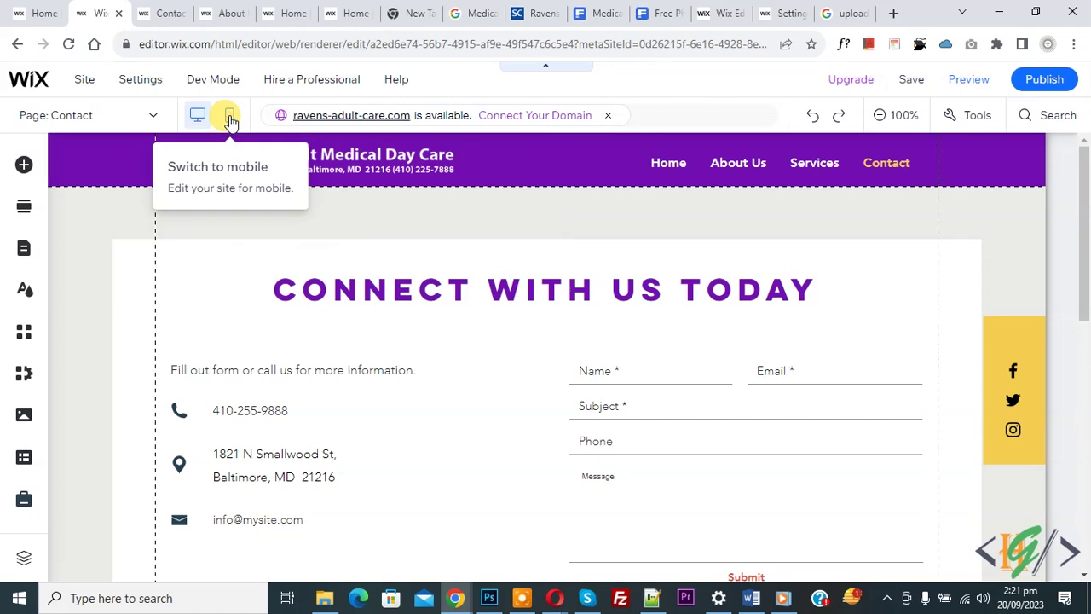
Step: In the mobile layout, shrink the header logo to about 224×32 and place it left of the menu icon
{"action": "left_click", "coordinate": [229, 117]}
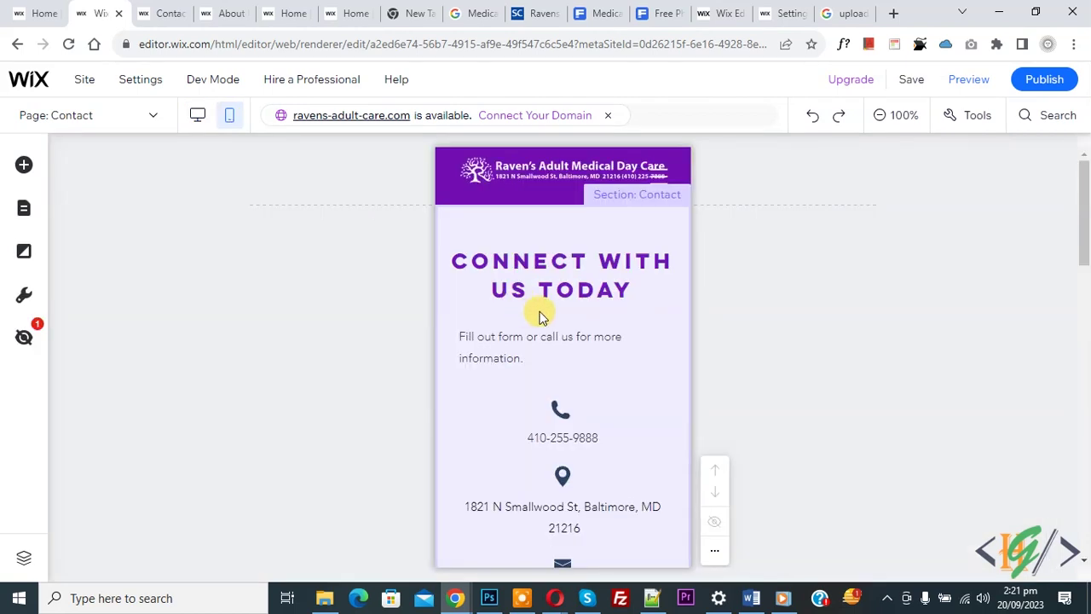
{"action": "mouse_move", "coordinate": [545, 177]}
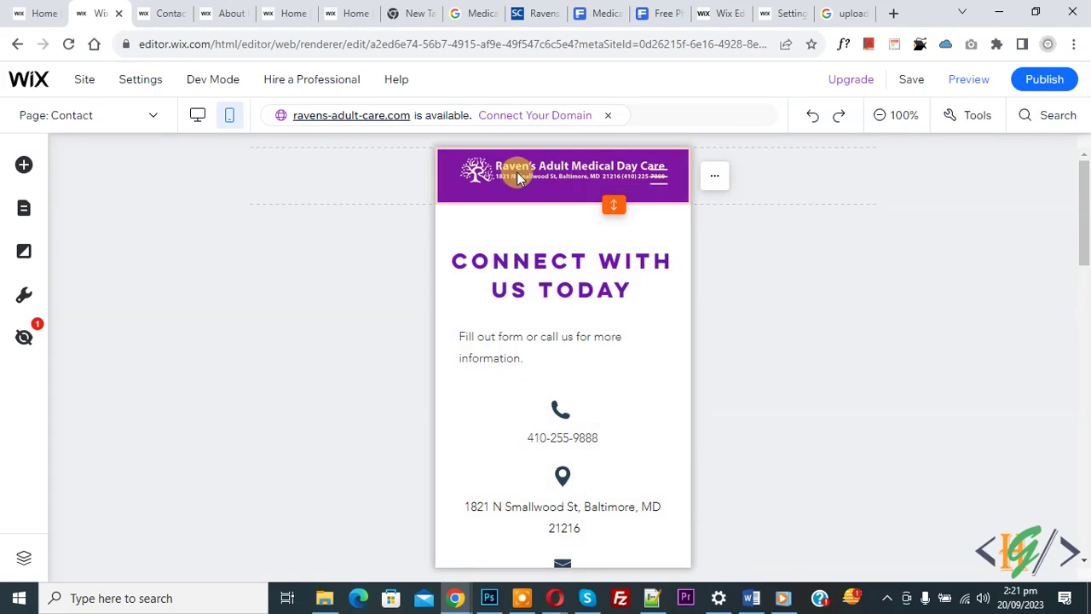
{"action": "left_click", "coordinate": [517, 177]}
{"action": "left_click", "coordinate": [517, 176]}
{"action": "left_click_drag", "start_coordinate": [517, 177], "coordinate": [503, 176]}
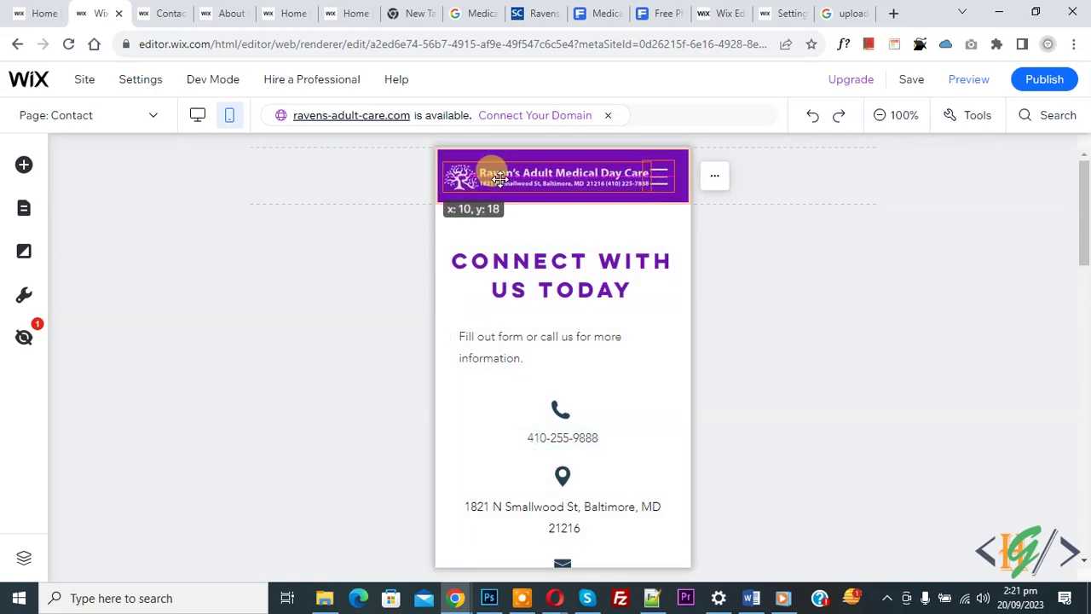
{"action": "left_click_drag", "start_coordinate": [503, 176], "coordinate": [486, 170]}
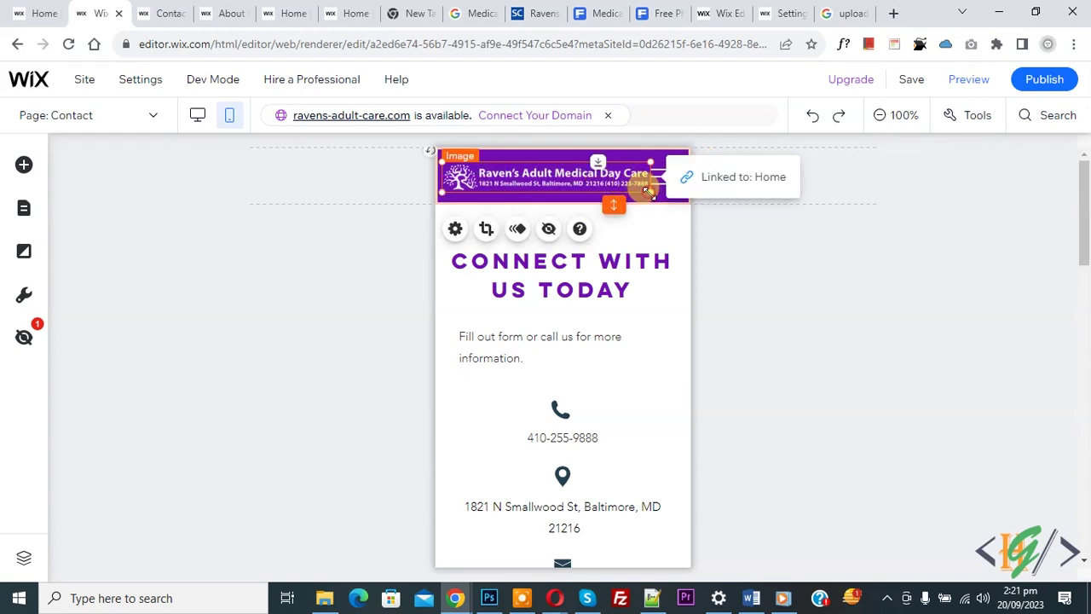
{"action": "left_click_drag", "start_coordinate": [648, 192], "coordinate": [623, 189]}
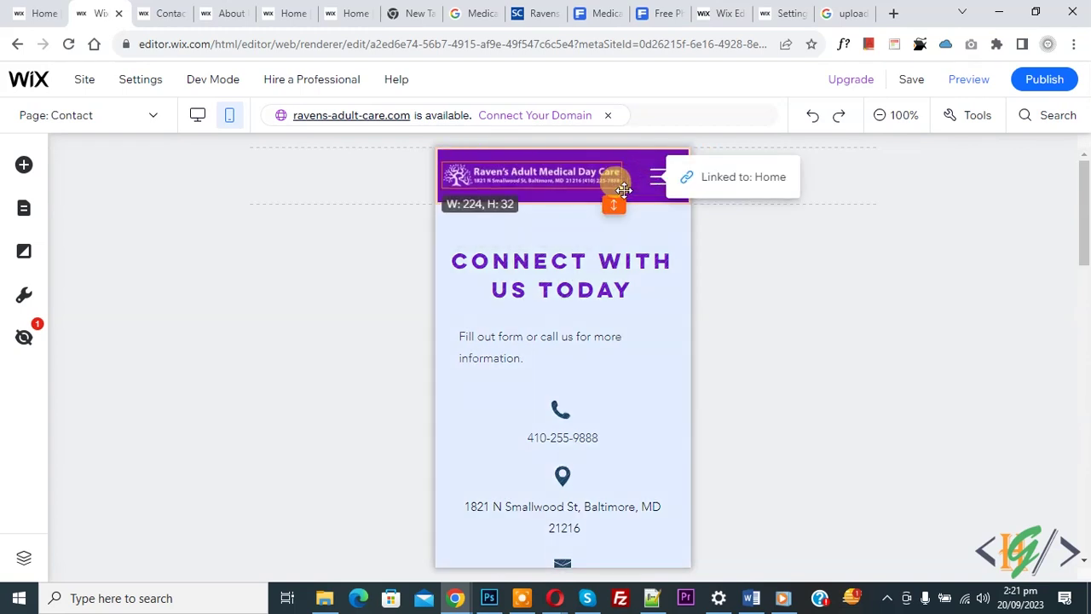
{"action": "left_click_drag", "start_coordinate": [621, 189], "coordinate": [558, 185]}
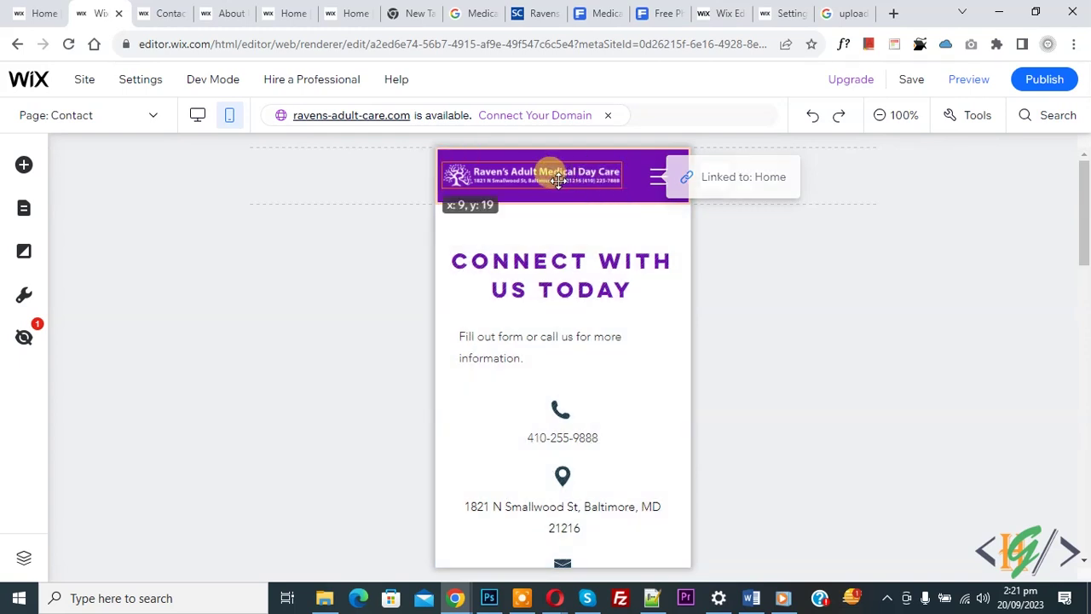
{"action": "left_click_drag", "start_coordinate": [558, 179], "coordinate": [558, 176]}
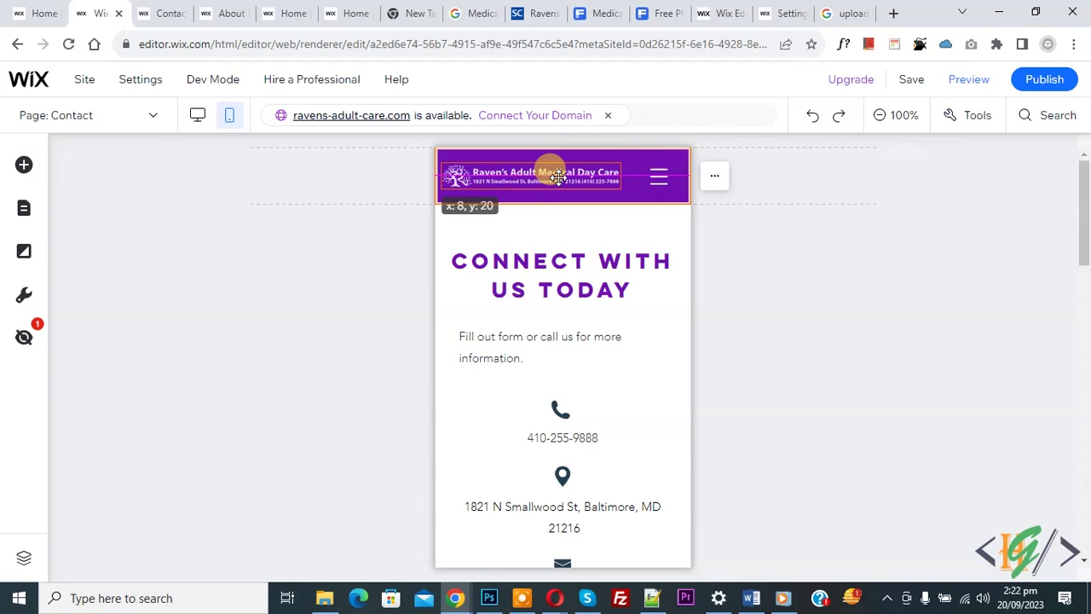
{"action": "left_click_drag", "start_coordinate": [559, 176], "coordinate": [562, 177]}
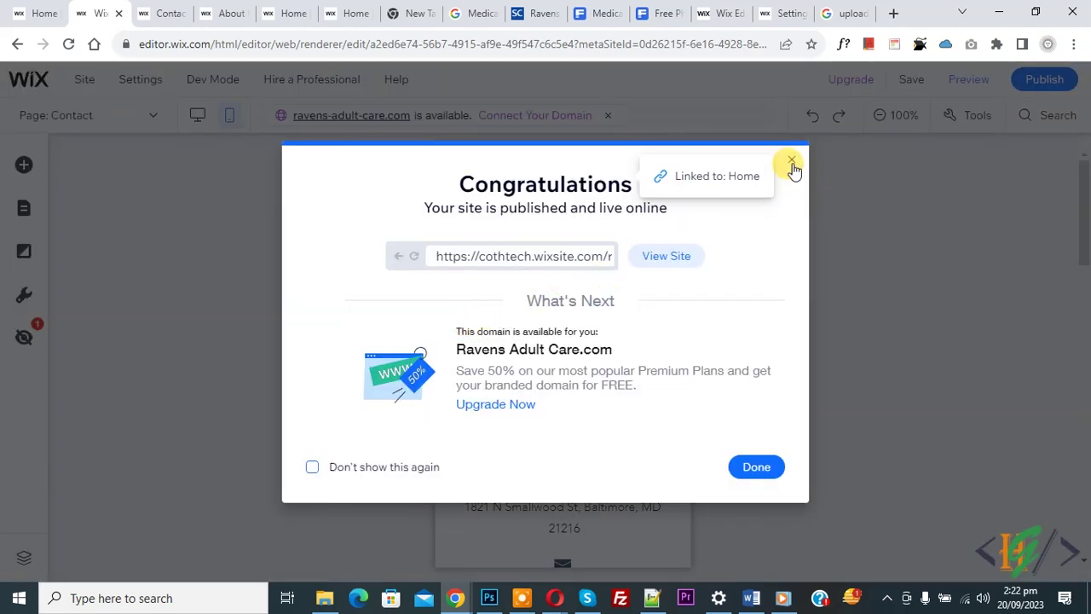
Step: Dismiss the publish confirmation and switch back to the desktop layout
{"action": "left_click", "coordinate": [791, 162]}
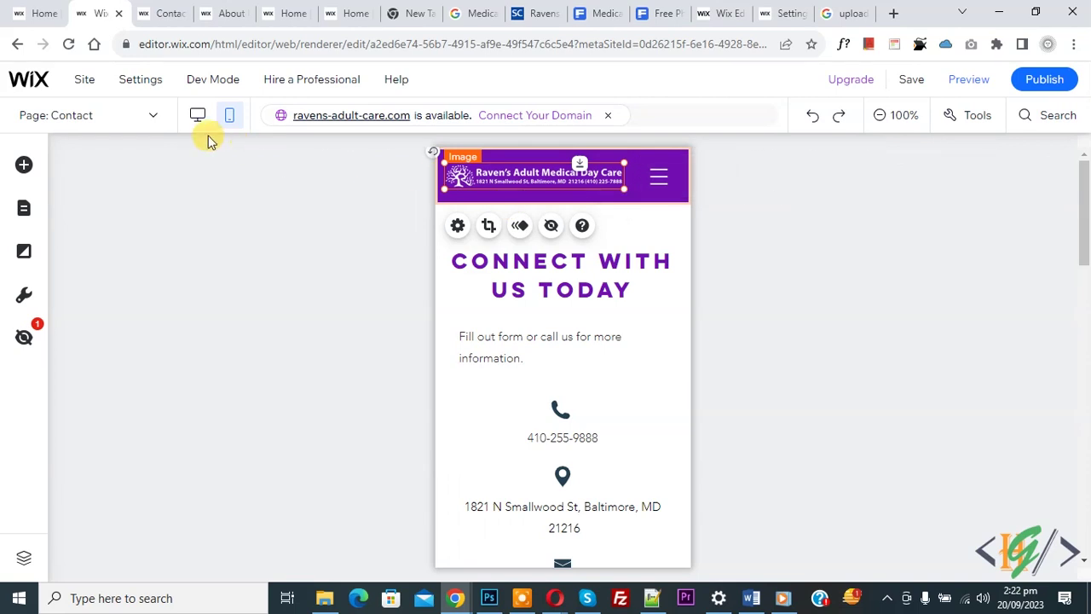
{"action": "left_click", "coordinate": [242, 143]}
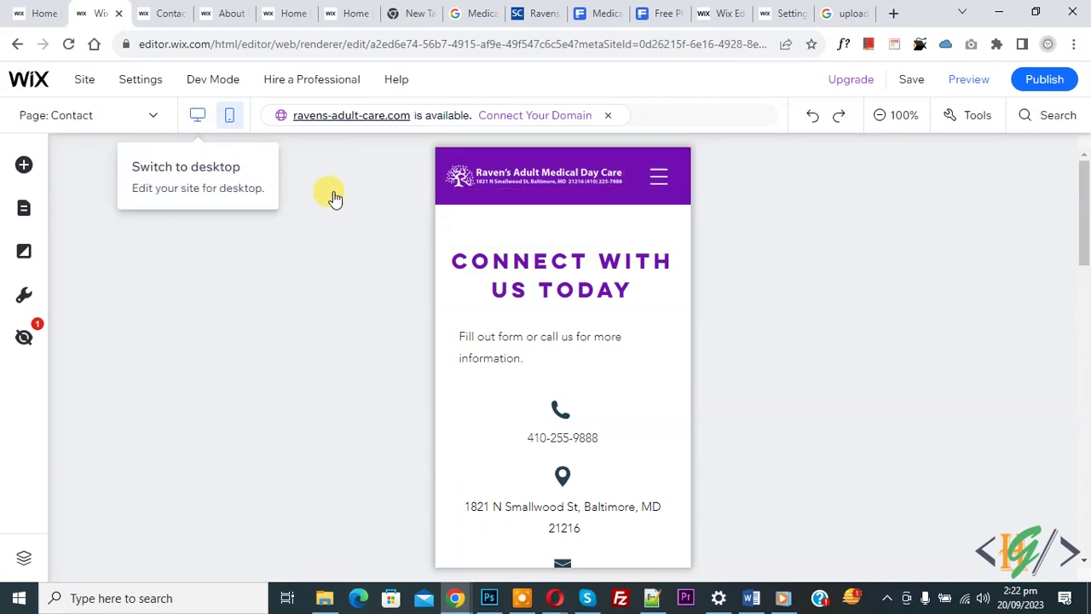